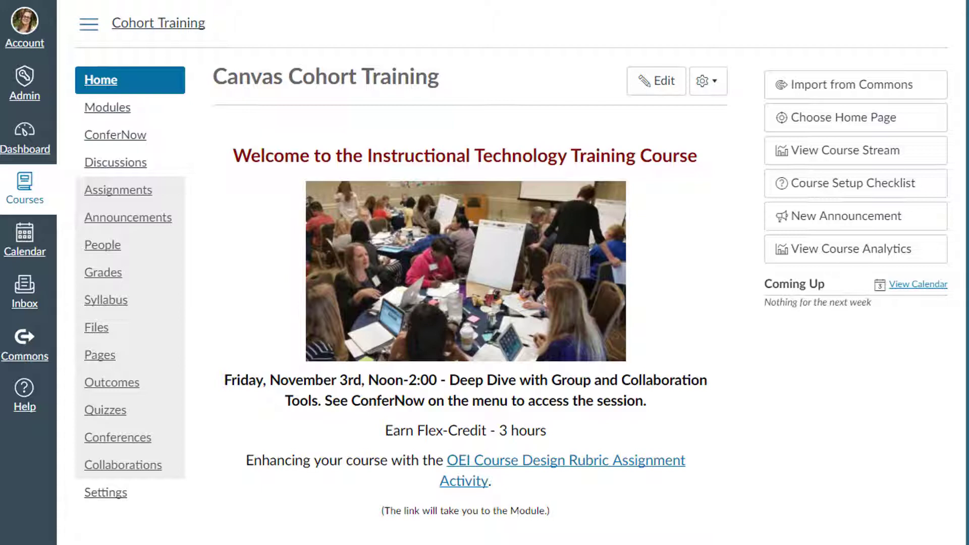
# Open Commons from the course, filter the resources to pages, and search by the template author's full name
pyautogui.click(844, 89)
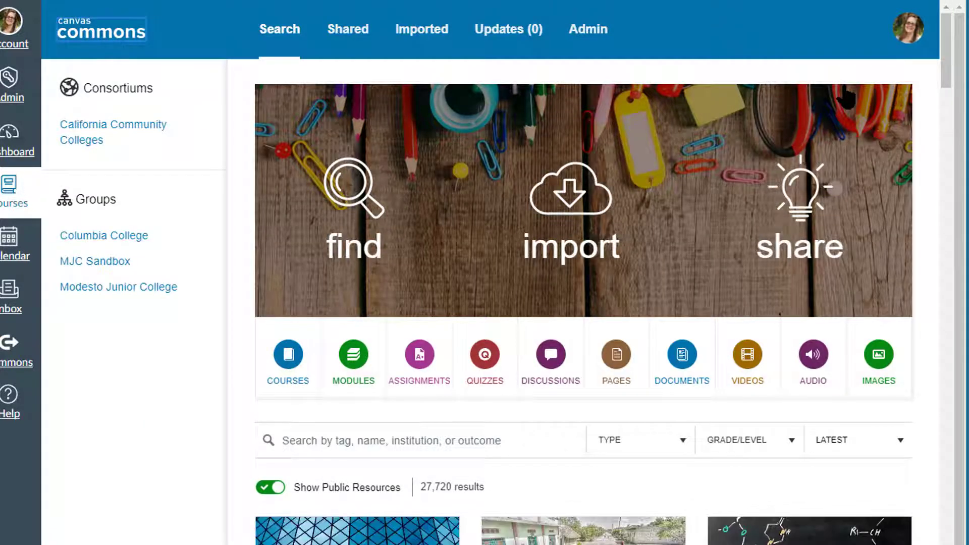
pyautogui.click(616, 353)
pyautogui.click(338, 98)
pyautogui.write('melissa co')
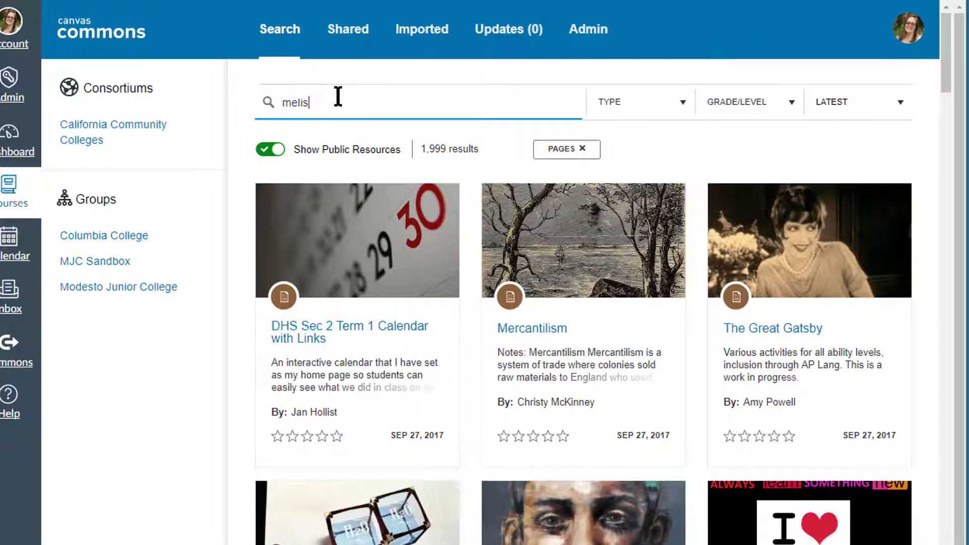
pyautogui.write('on')
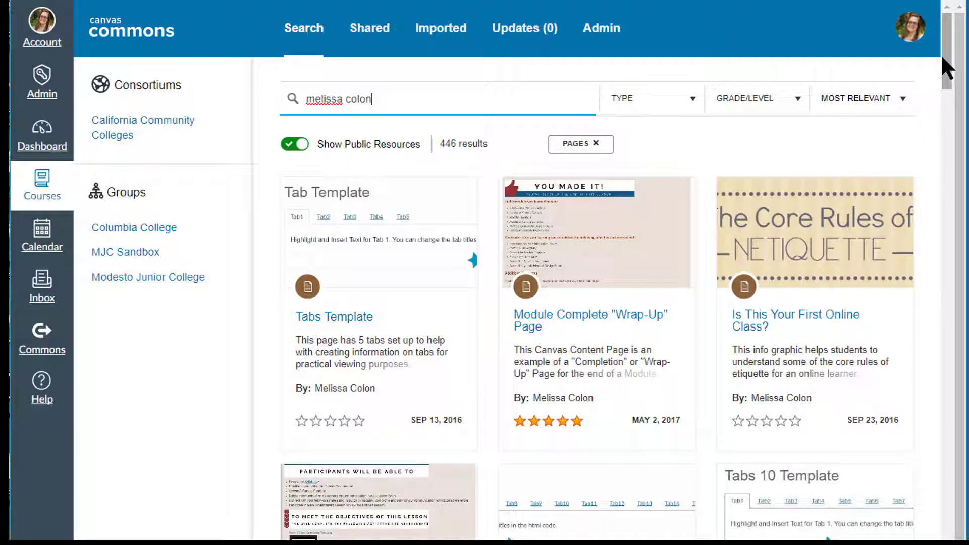
# Open the Tabs Template resource and import it into the Canvas Cohort Training course
pyautogui.moveTo(941, 54); pyautogui.dragTo(940, 64)
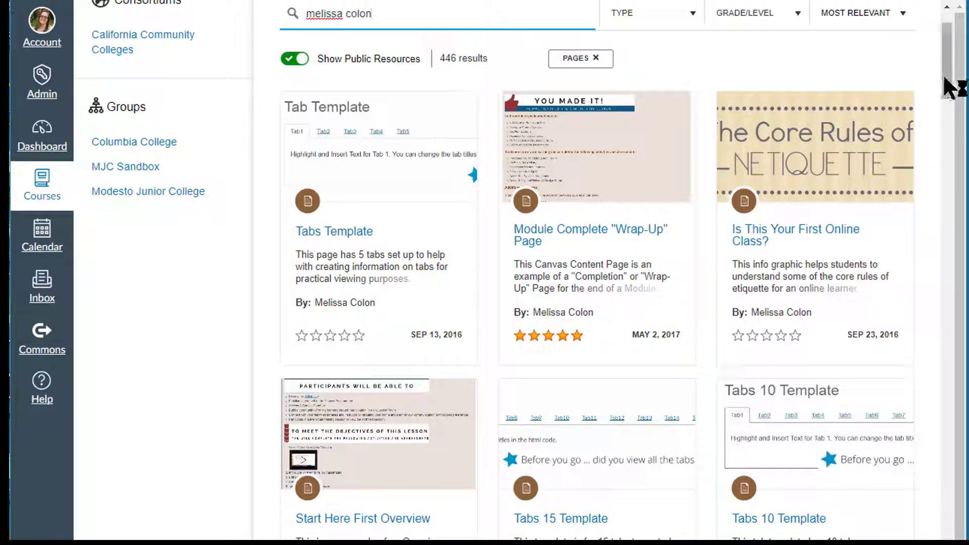
pyautogui.moveTo(945, 80)
pyautogui.mouseDown()
pyautogui.moveTo(945, 103)
pyautogui.moveTo(946, 74)
pyautogui.mouseUp()
pyautogui.click(318, 232)
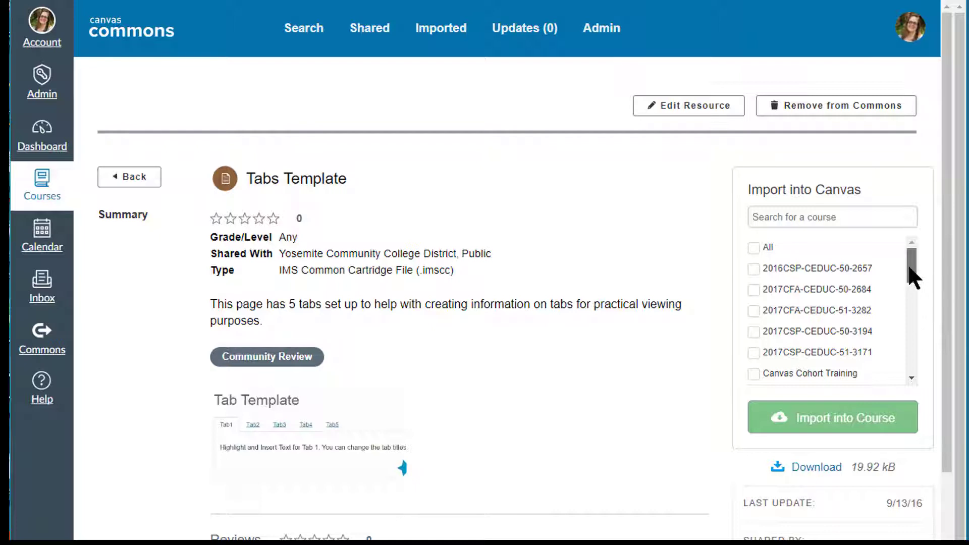
pyautogui.moveTo(909, 267); pyautogui.dragTo(908, 274)
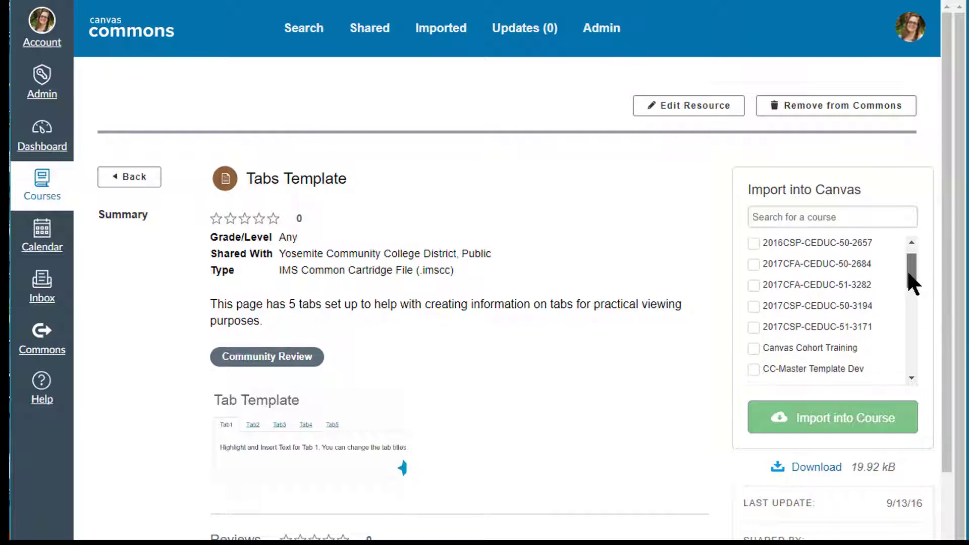
pyautogui.click(753, 347)
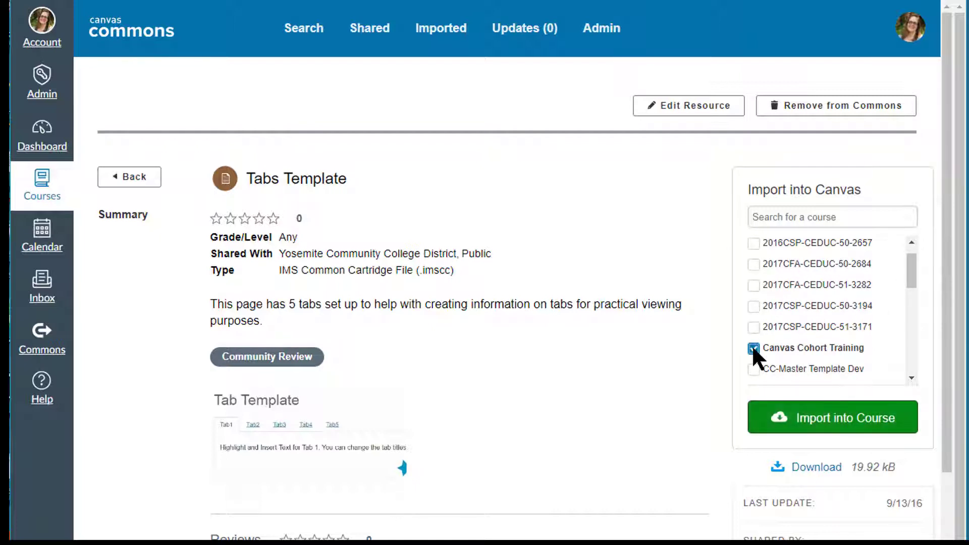
pyautogui.click(810, 424)
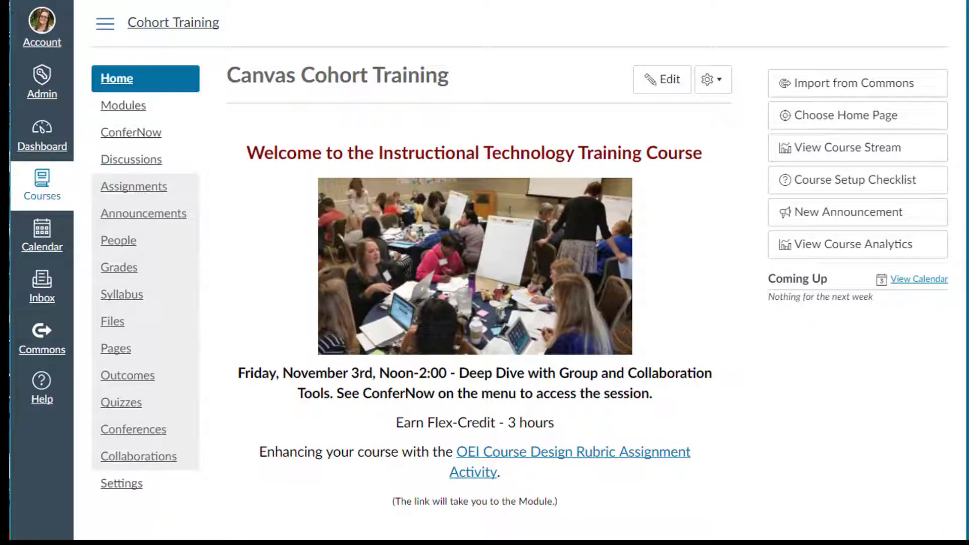
# Display the list of all pages in the Cohort Training course and locate the Tab Template page
pyautogui.click(118, 347)
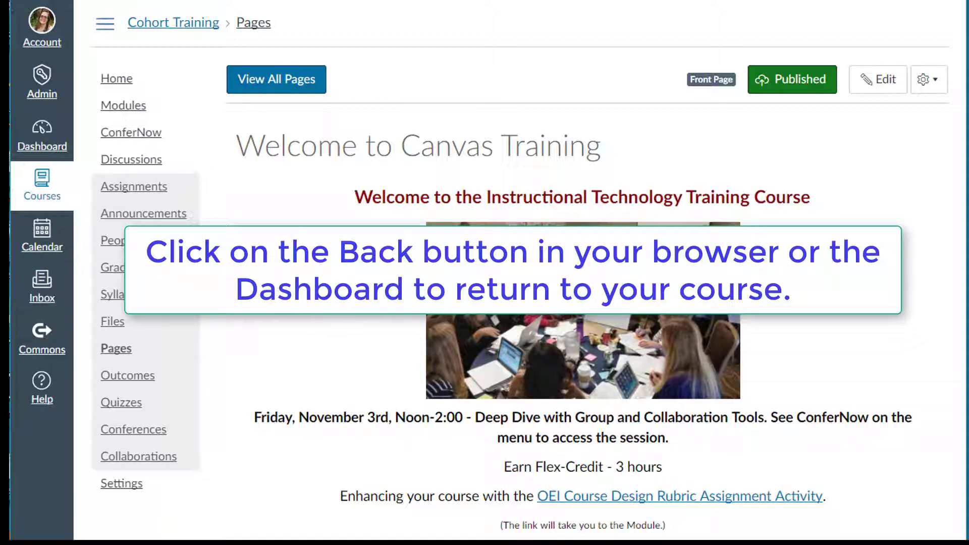
pyautogui.click(268, 92)
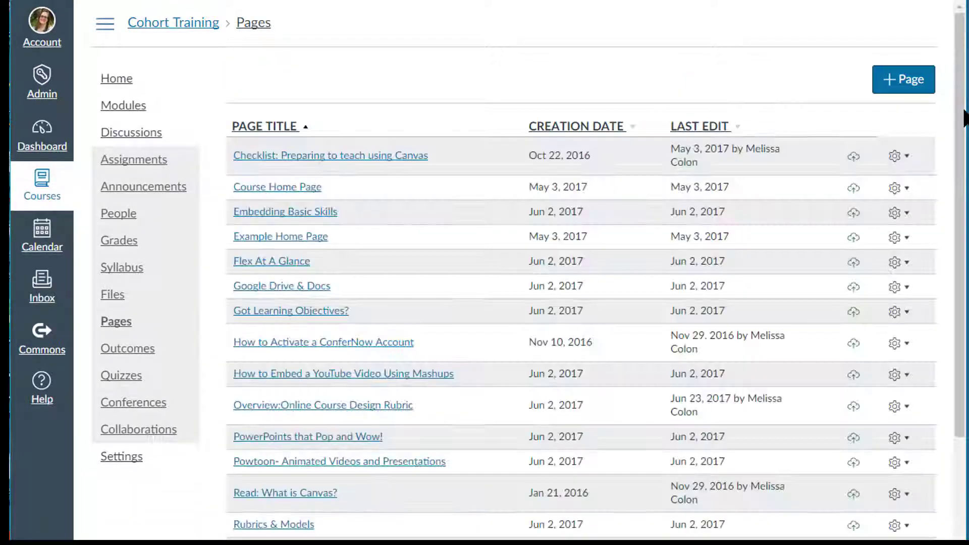
pyautogui.moveTo(963, 111); pyautogui.dragTo(964, 296)
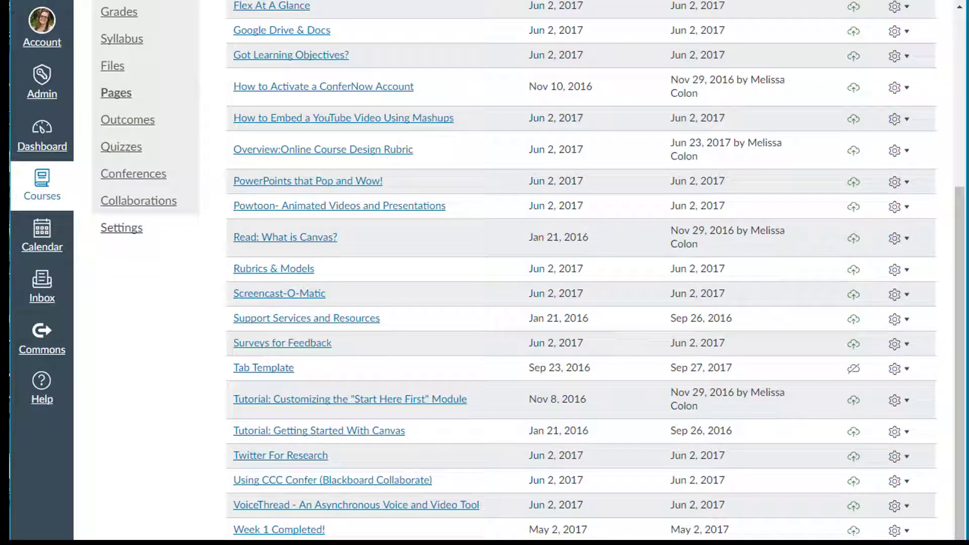
pyautogui.click(259, 368)
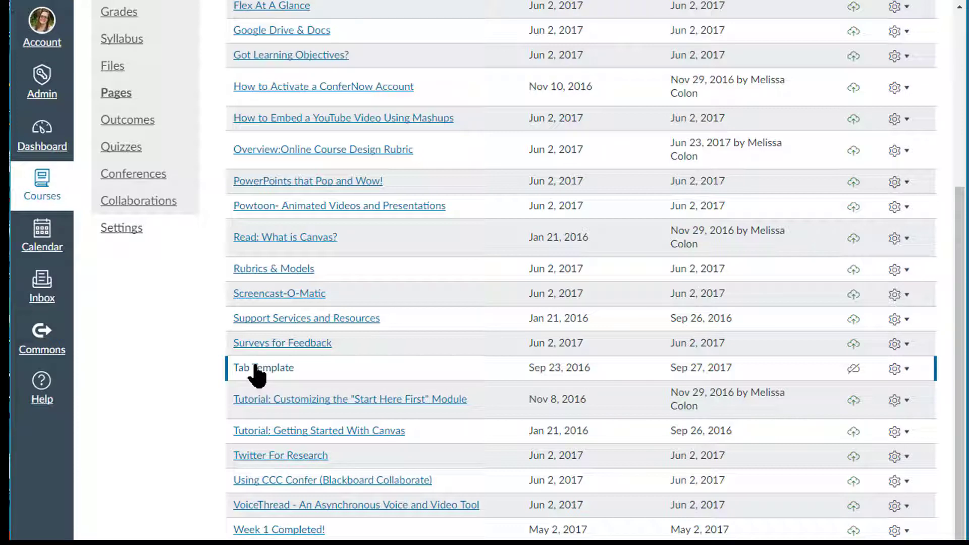
# Duplicate the Tab Template page, and duplicate the resulting Tab Template Copy as well
pyautogui.click(906, 370)
pyautogui.click(867, 486)
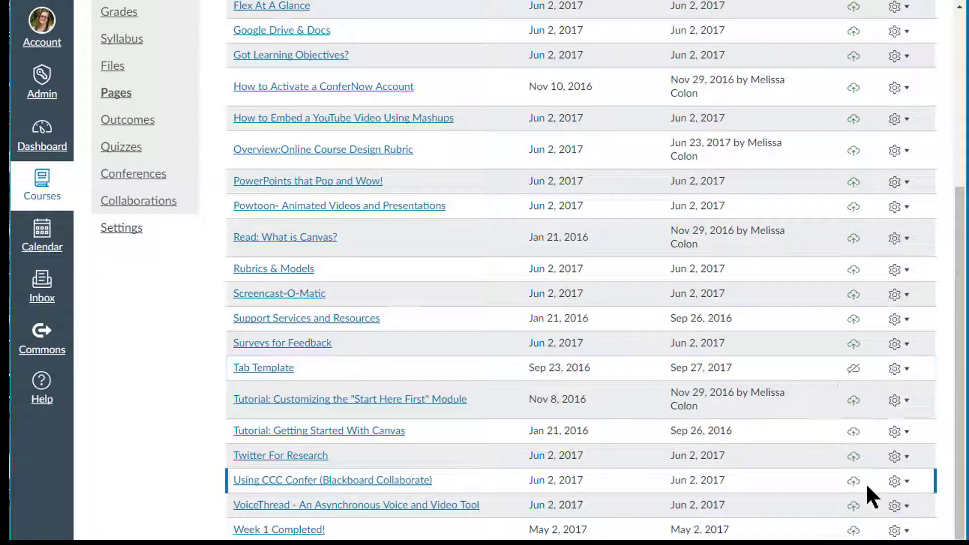
pyautogui.click(903, 394)
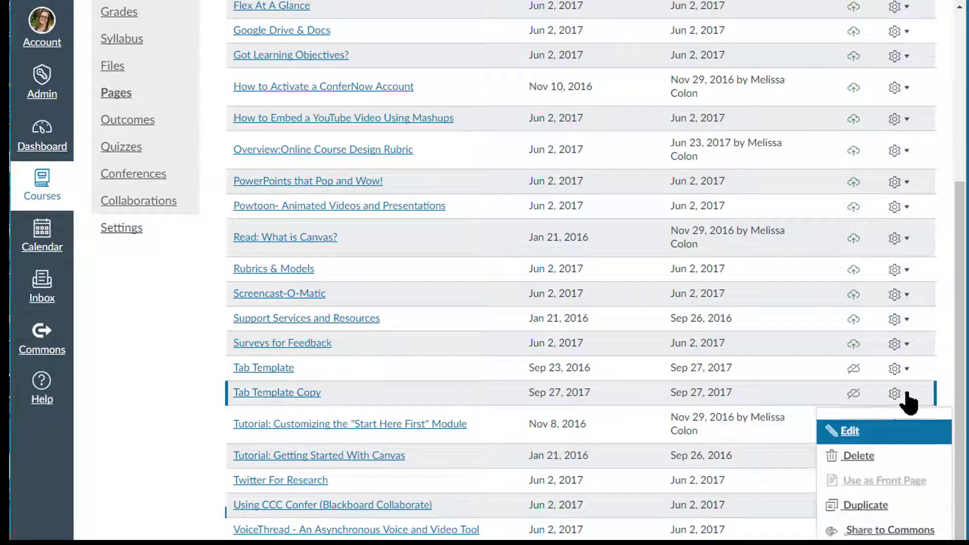
pyautogui.click(858, 507)
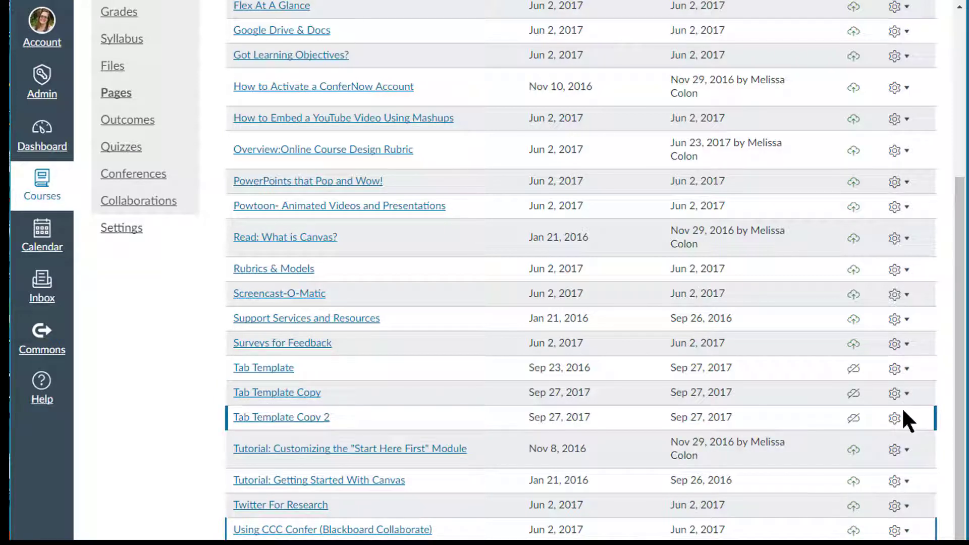
pyautogui.click(903, 422)
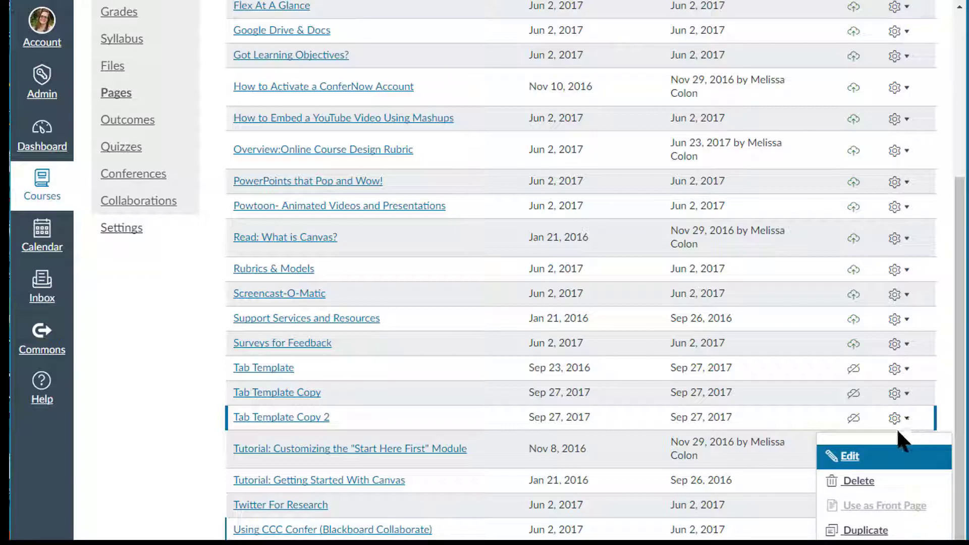
pyautogui.click(848, 456)
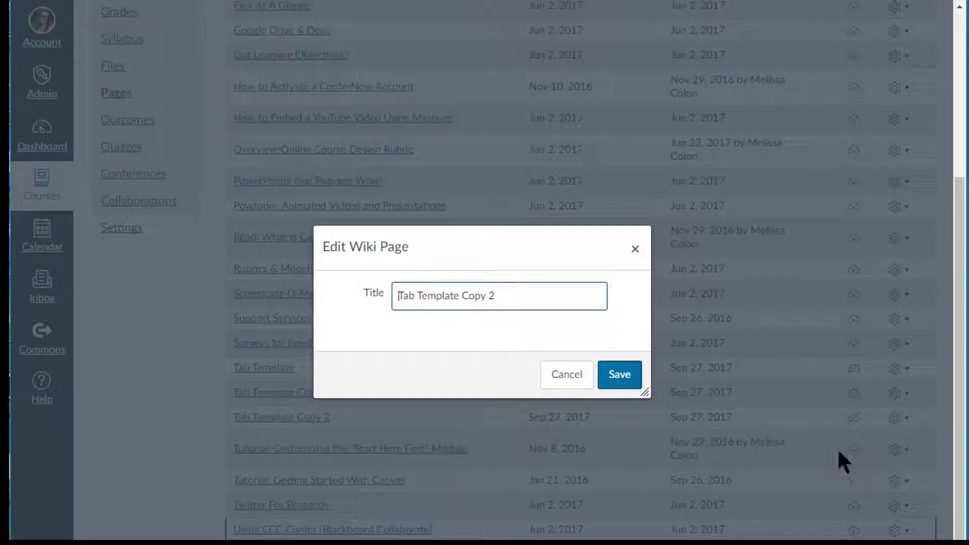
pyautogui.click(566, 382)
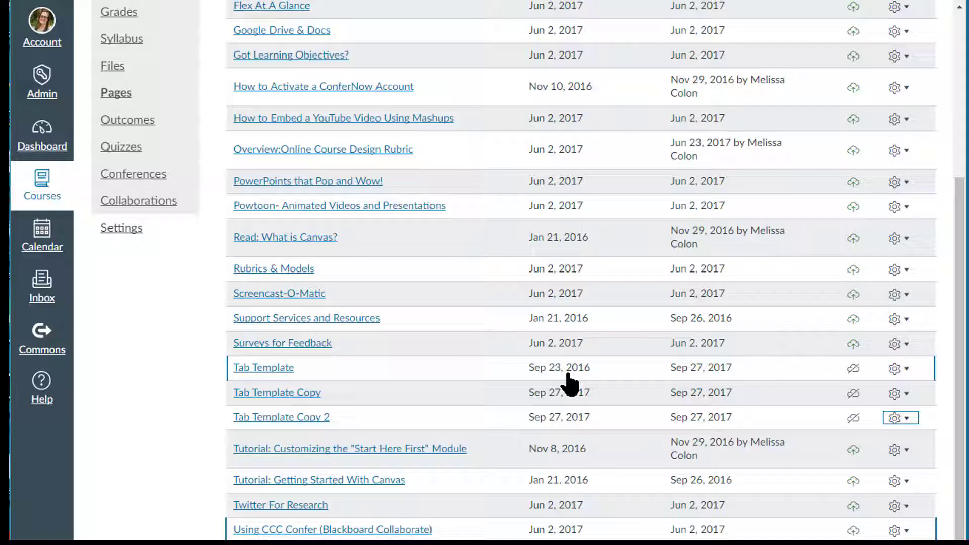
# Open the Tab Template page and view the contents of Tab2 through Tab5
pyautogui.click(268, 369)
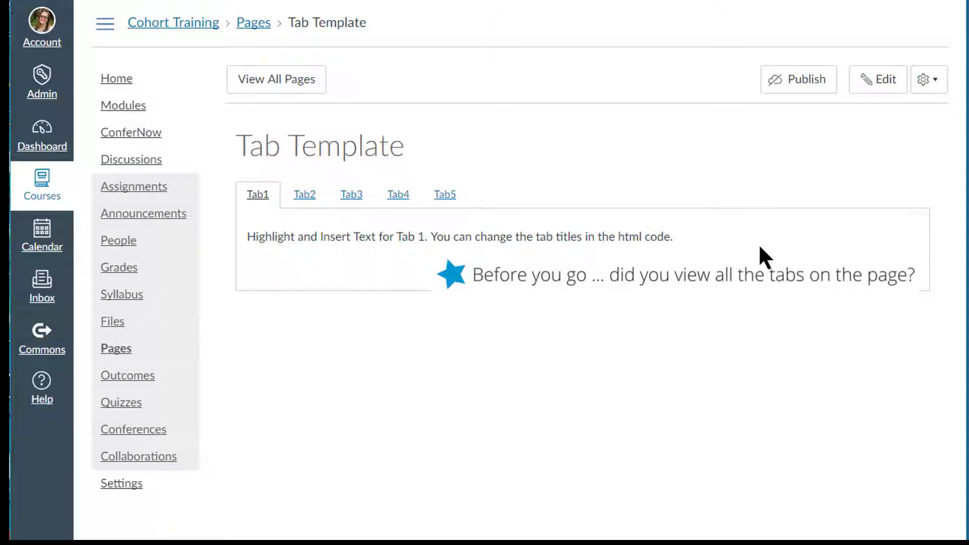
pyautogui.click(303, 199)
pyautogui.click(356, 199)
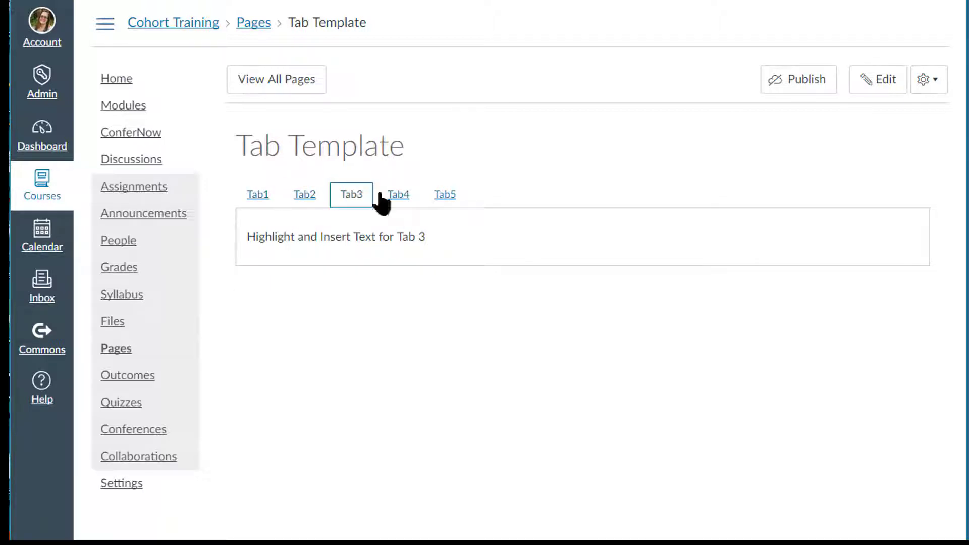
pyautogui.click(397, 198)
pyautogui.click(446, 194)
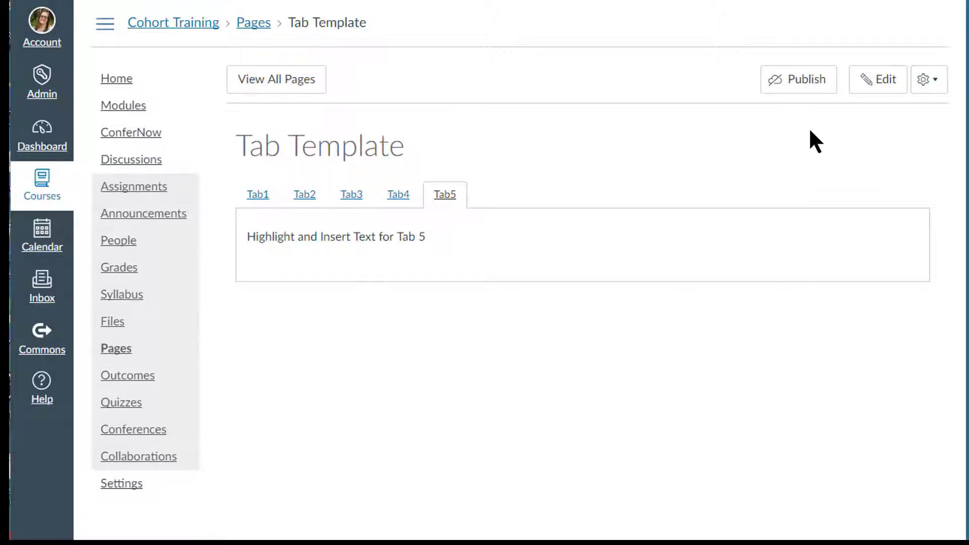
# Edit the Tab Template page's HTML so the first three tabs are named Overview, Instructions and Topic
pyautogui.click(885, 87)
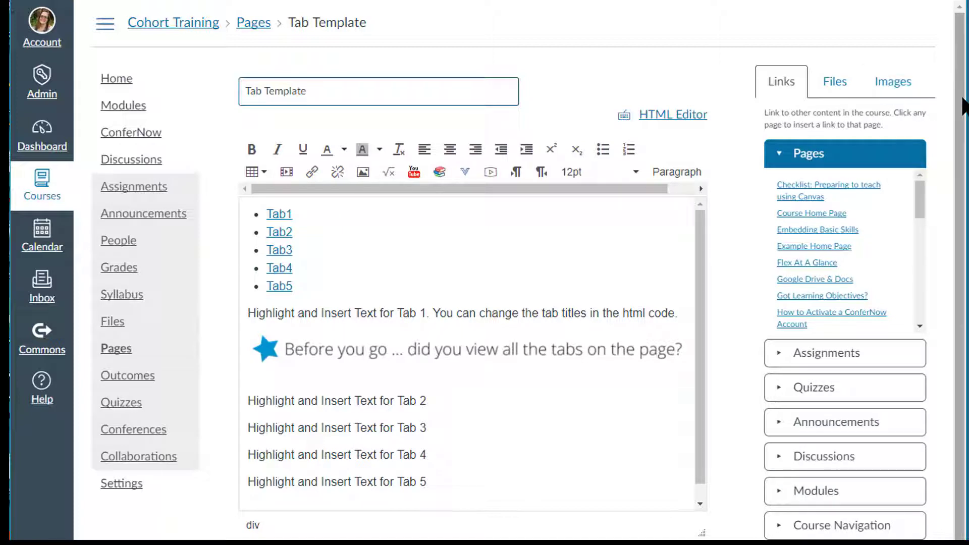
pyautogui.moveTo(964, 107); pyautogui.dragTo(963, 161)
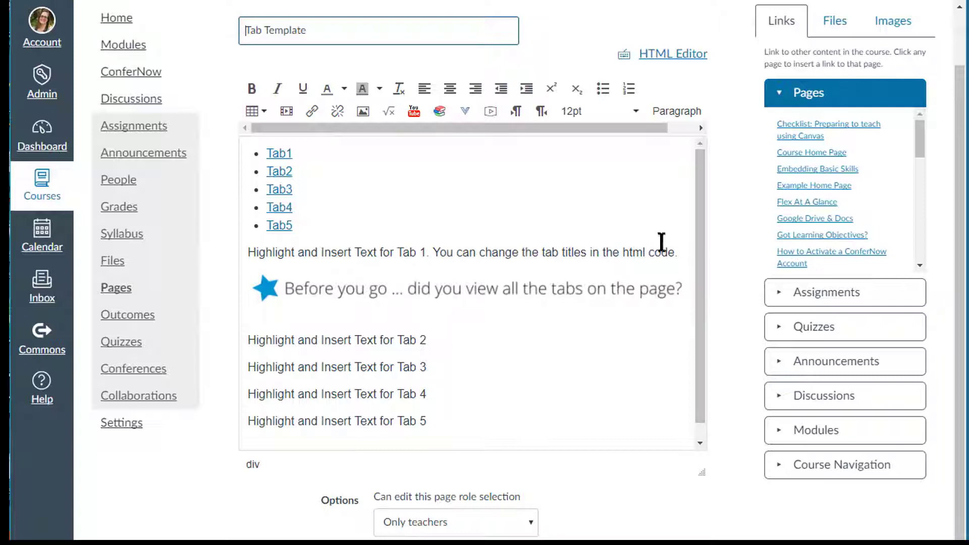
pyautogui.moveTo(266, 152); pyautogui.dragTo(286, 153)
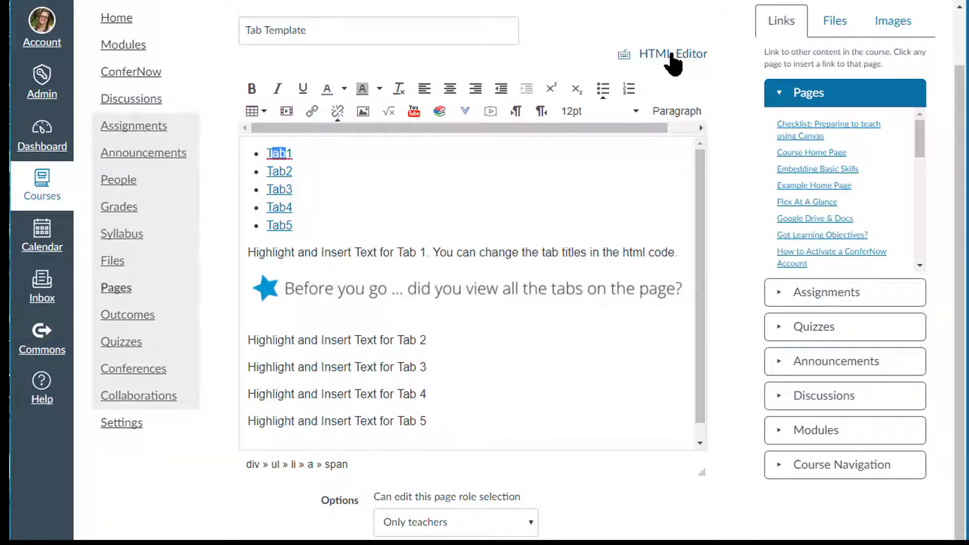
pyautogui.click(673, 56)
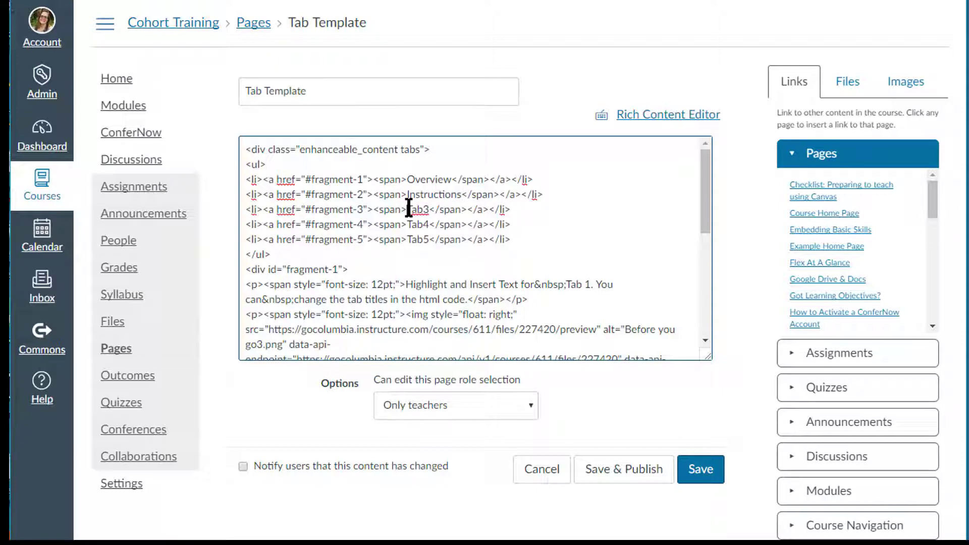
pyautogui.moveTo(408, 210); pyautogui.dragTo(428, 208)
pyautogui.write('Topic')
# Highlight the code belonging to the fourth and fifth tabs, and rename these tabs Assignment and Resources in the HTML
pyautogui.moveTo(408, 225); pyautogui.dragTo(412, 224)
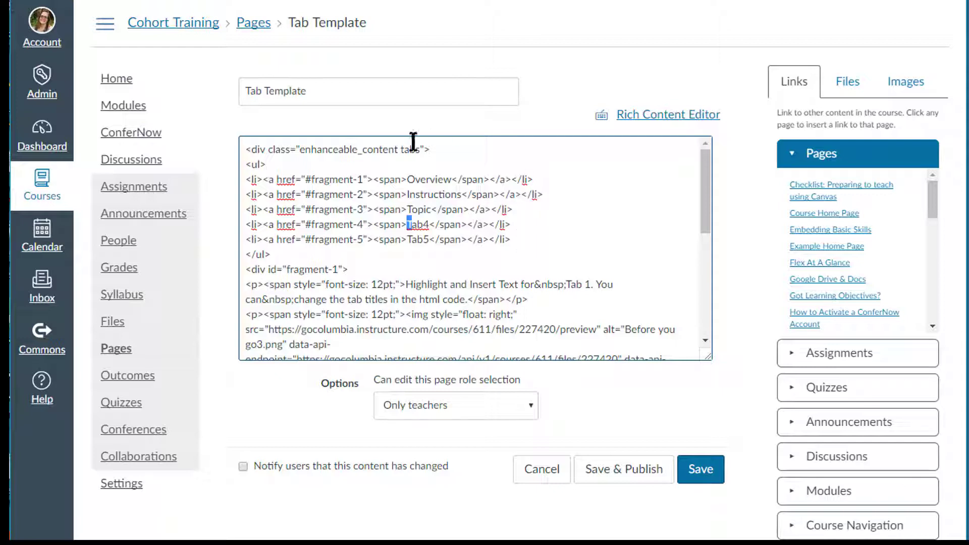
pyautogui.moveTo(528, 242); pyautogui.dragTo(245, 224)
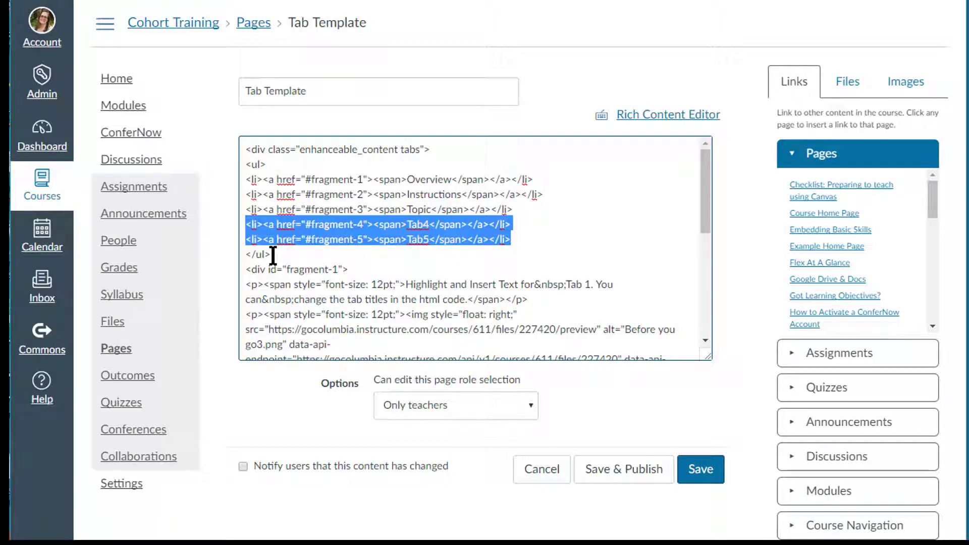
pyautogui.moveTo(705, 225); pyautogui.dragTo(702, 329)
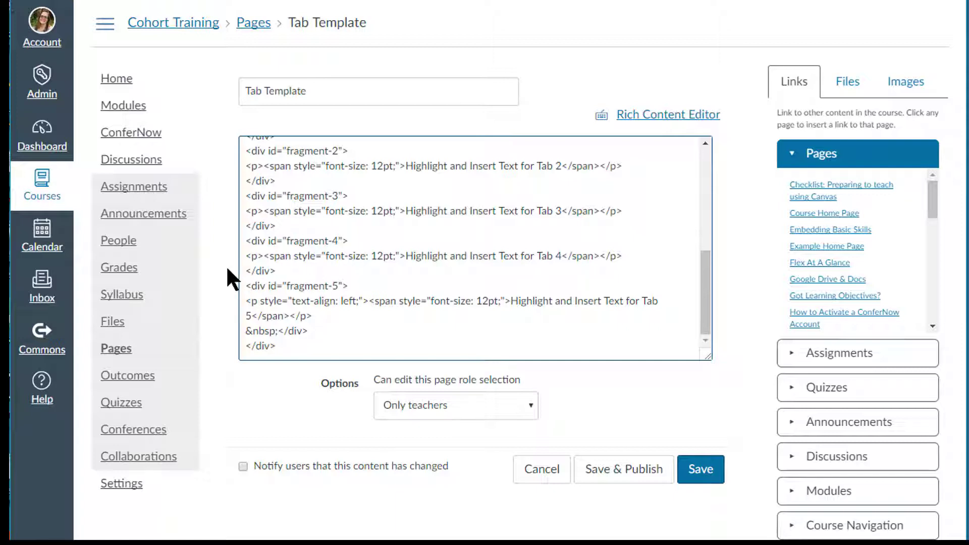
pyautogui.moveTo(246, 241); pyautogui.dragTo(313, 323)
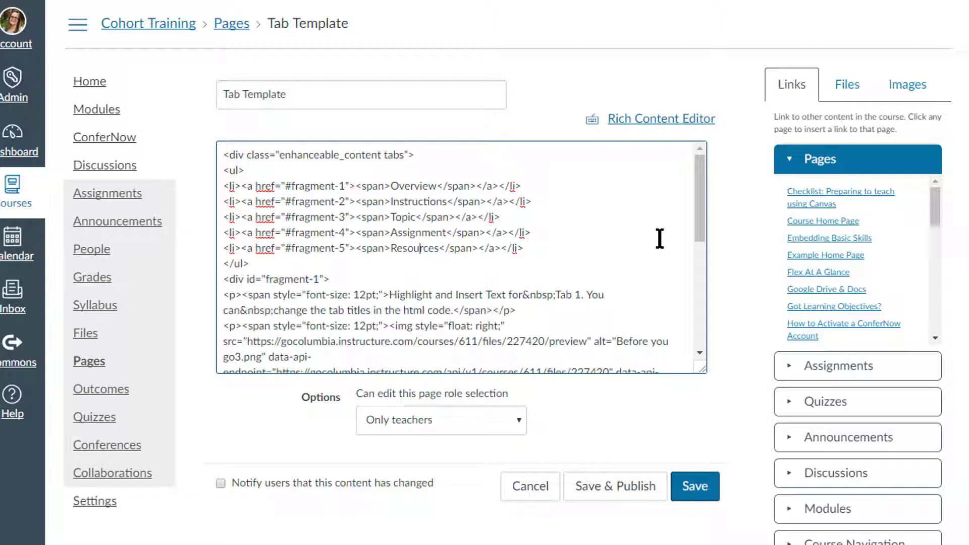
# Return to the rich content view of the Tab Template page, and save and publish it
pyautogui.click(660, 121)
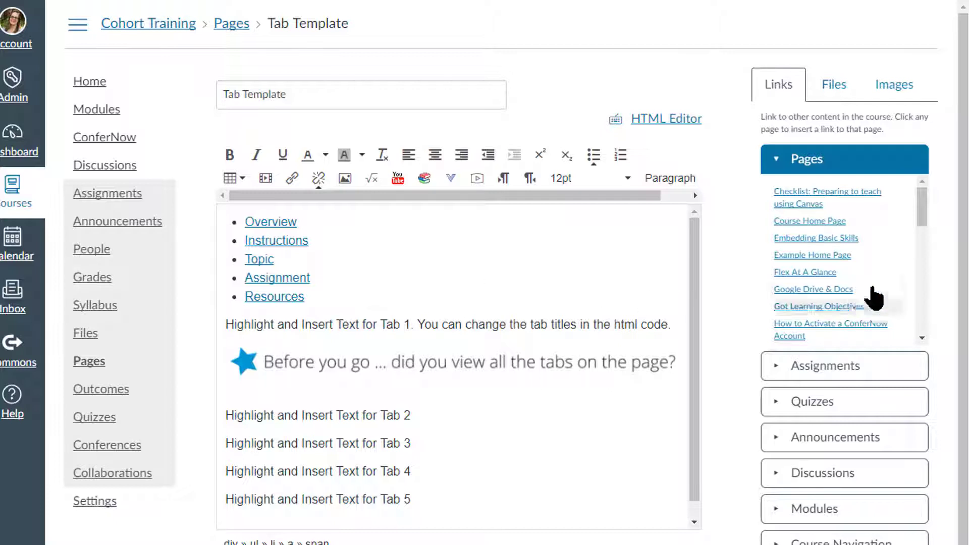
pyautogui.scroll(-1, 947, 212)
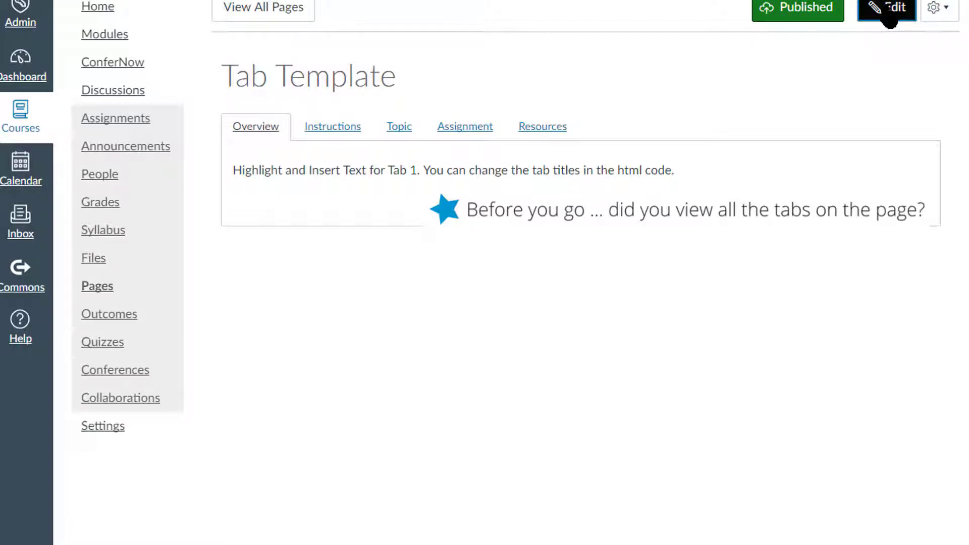
# Reopen the Tab Template page for editing and replace the Tab 1 placeholder sentence with "Here is the Overview."
pyautogui.click(885, 8)
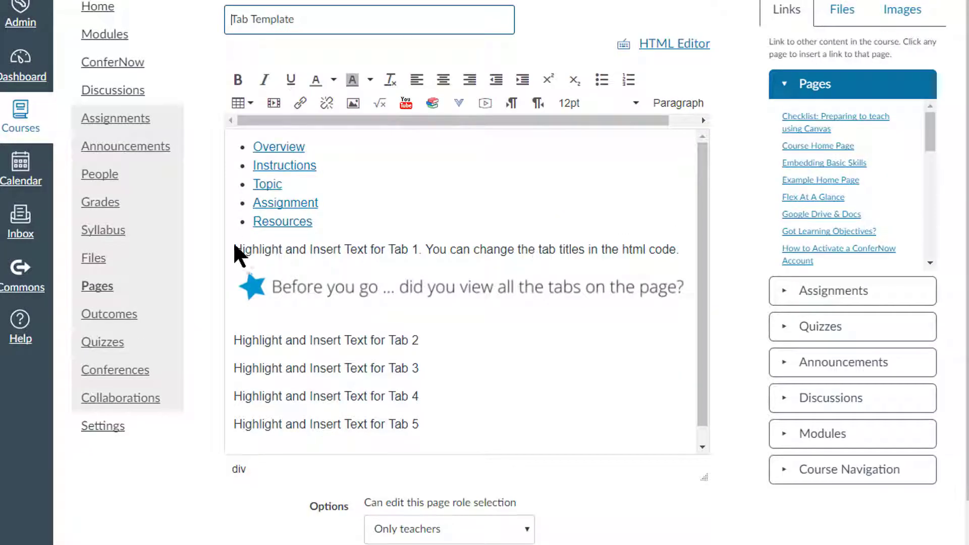
pyautogui.moveTo(234, 249); pyautogui.dragTo(676, 253)
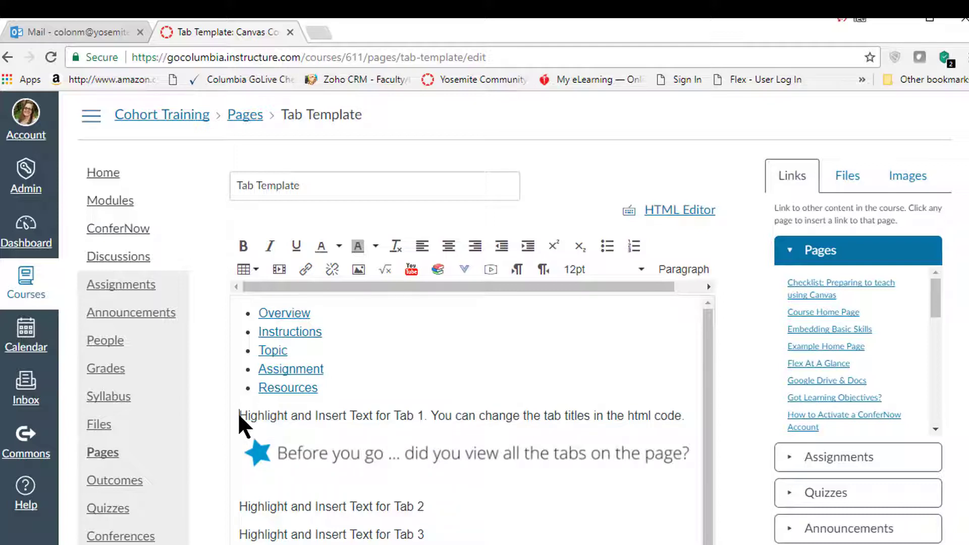
pyautogui.moveTo(239, 416); pyautogui.dragTo(689, 416)
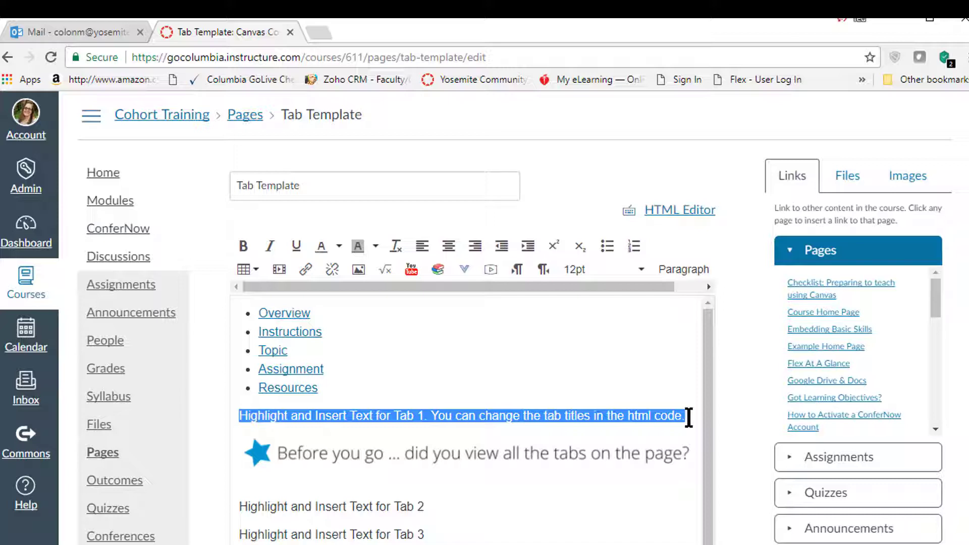
pyautogui.write('Here is the Overview.')
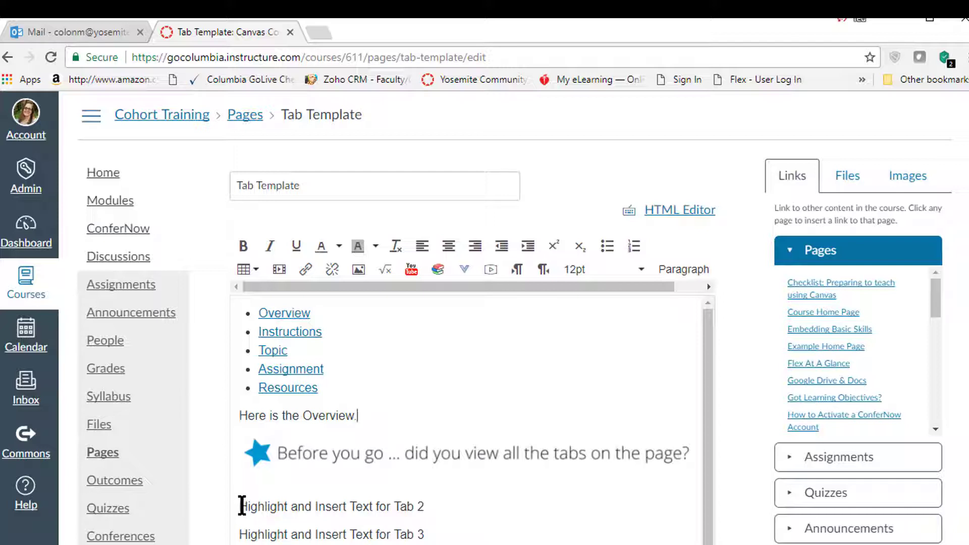
# Replace the Tab 2 placeholder sentence with "Here are the instructions."
pyautogui.moveTo(240, 507); pyautogui.dragTo(422, 508)
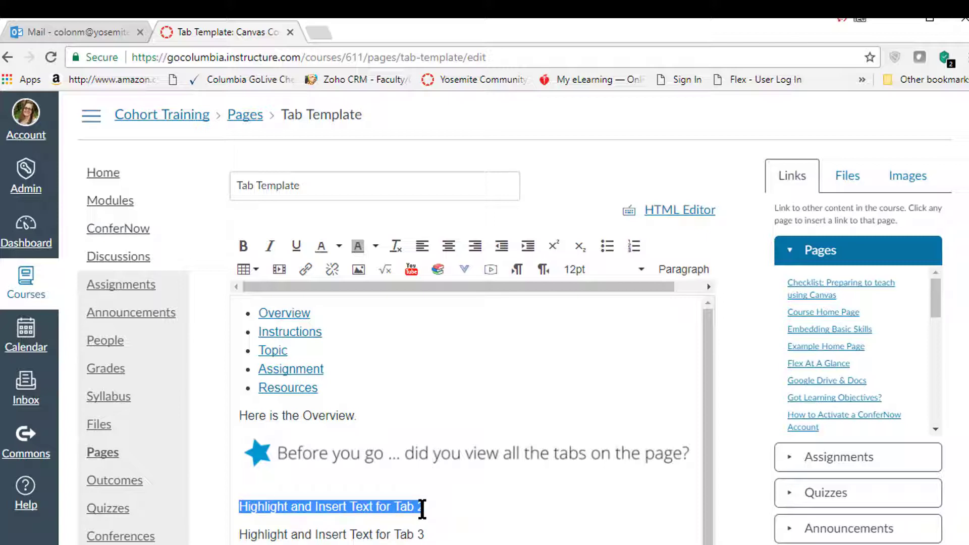
pyautogui.write('Here are ')
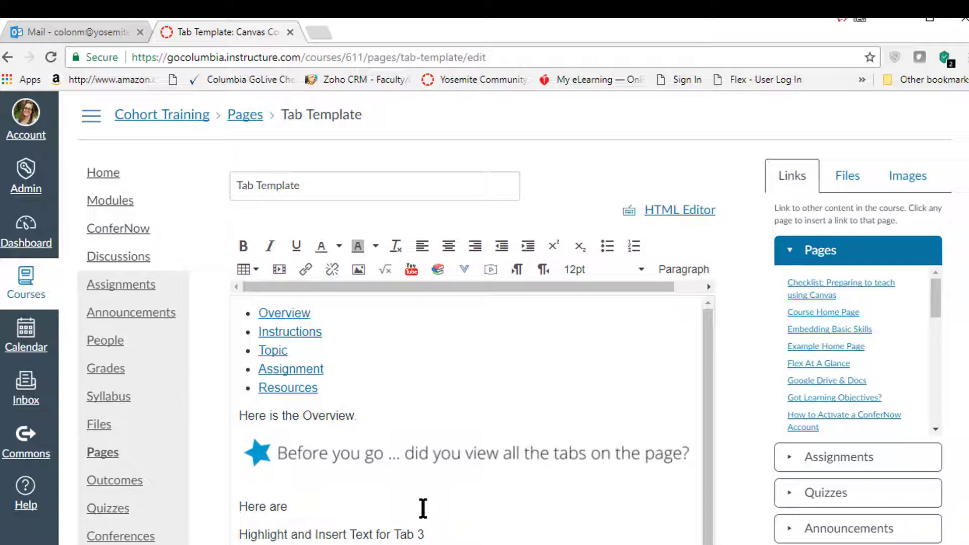
pyautogui.write('the instructions.')
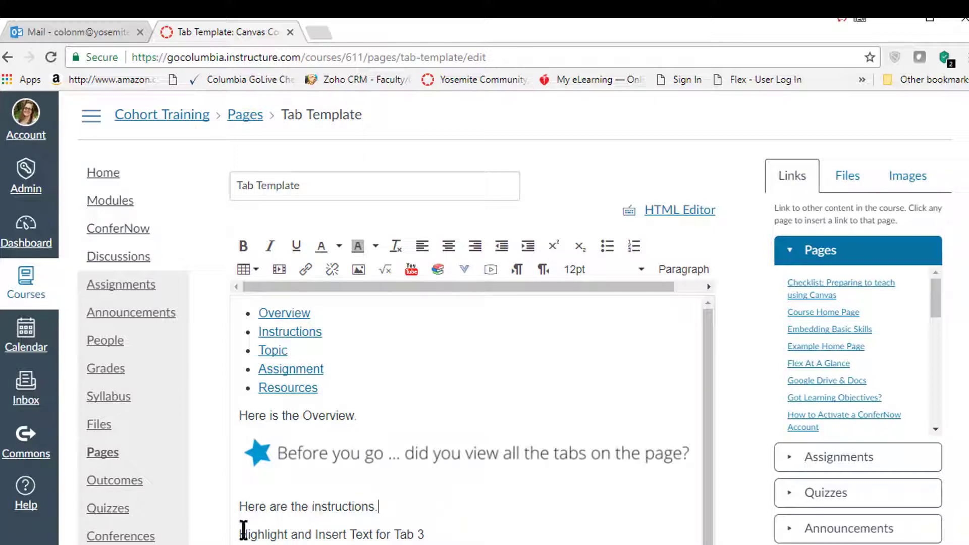
# Replace the Tab 3 placeholder sentence with "This is the topic." and the Tab 4 placeholder with "Do your Assignment."
pyautogui.moveTo(240, 534); pyautogui.dragTo(424, 530)
pyautogui.write('This is the')
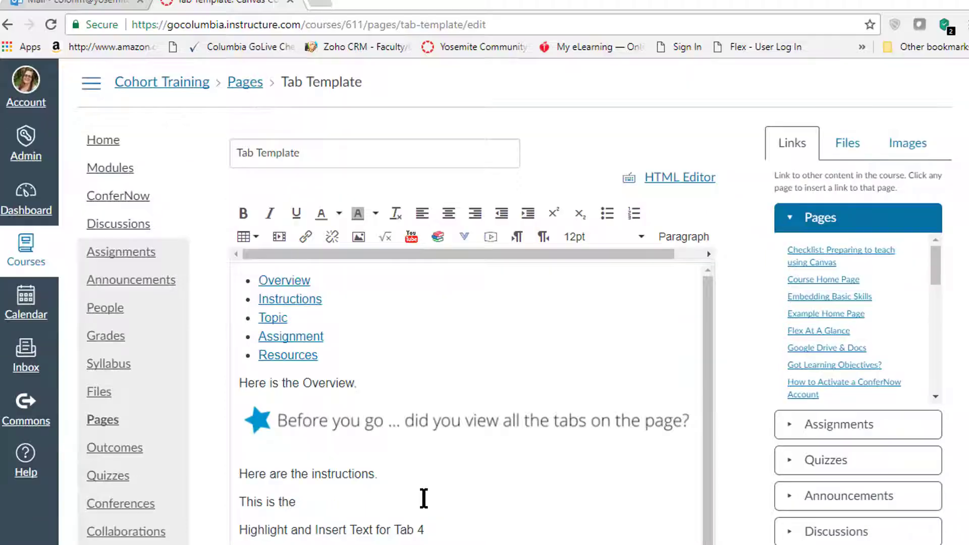
pyautogui.write(' topic.')
pyautogui.moveTo(240, 530); pyautogui.dragTo(424, 527)
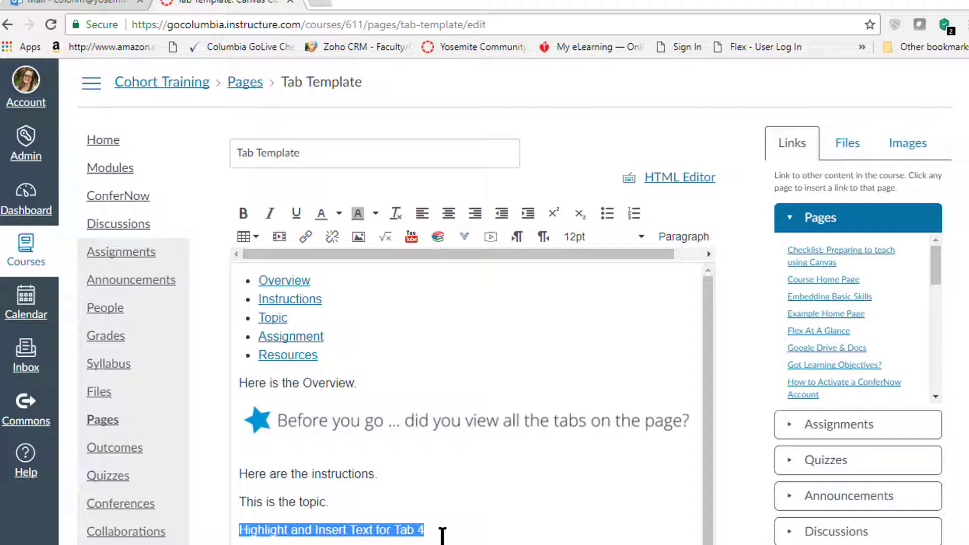
pyautogui.write('Do your Assignment.')
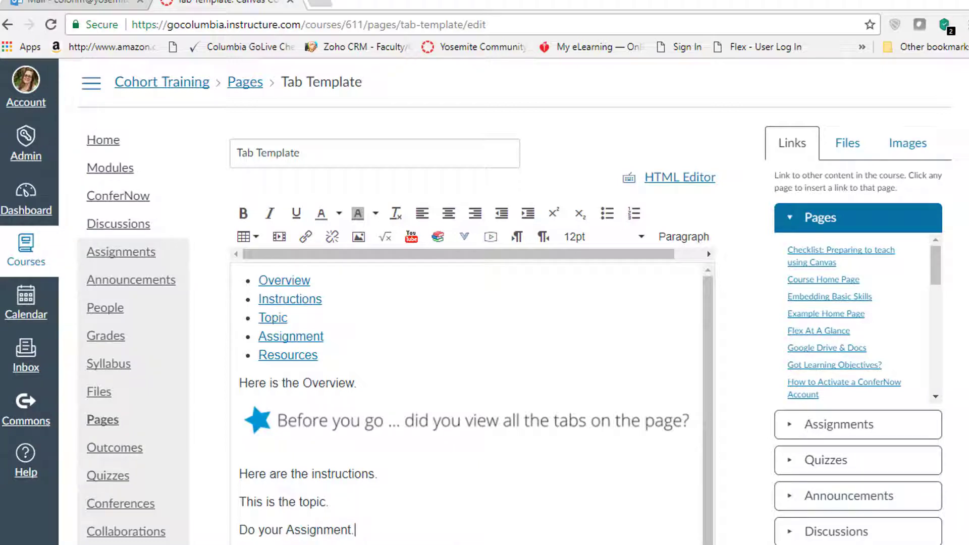
# Add a new line below the Tab 4 sentence and open the YouTube tool for embedding a video there
pyautogui.press('Return')
pyautogui.click(411, 238)
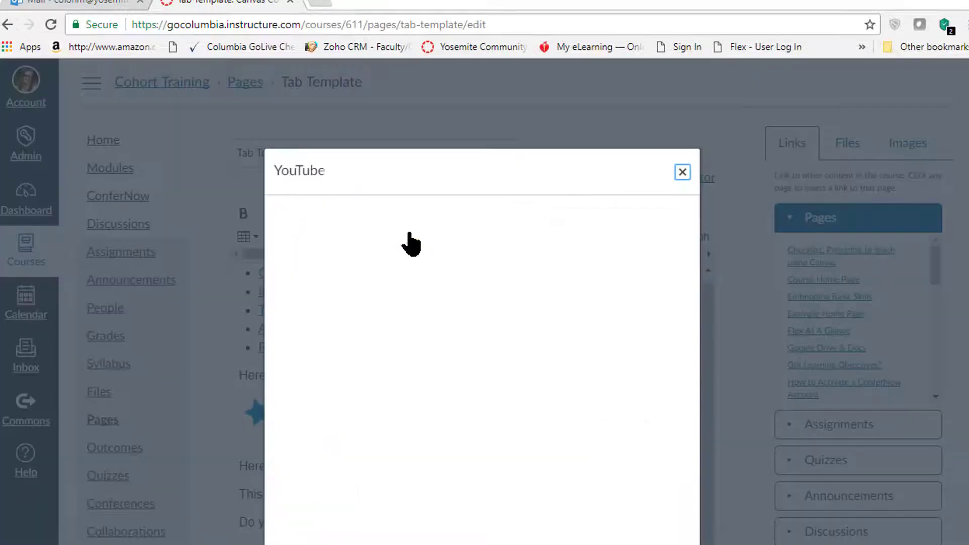